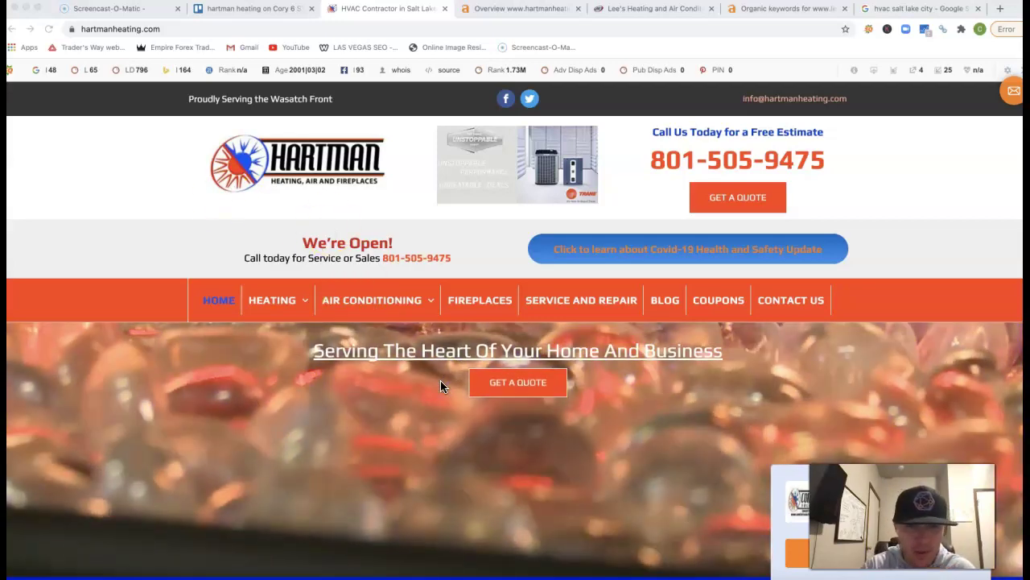
# Step: Scroll through the current page to reach the van image
pyautogui.scroll(-5, 441, 386)
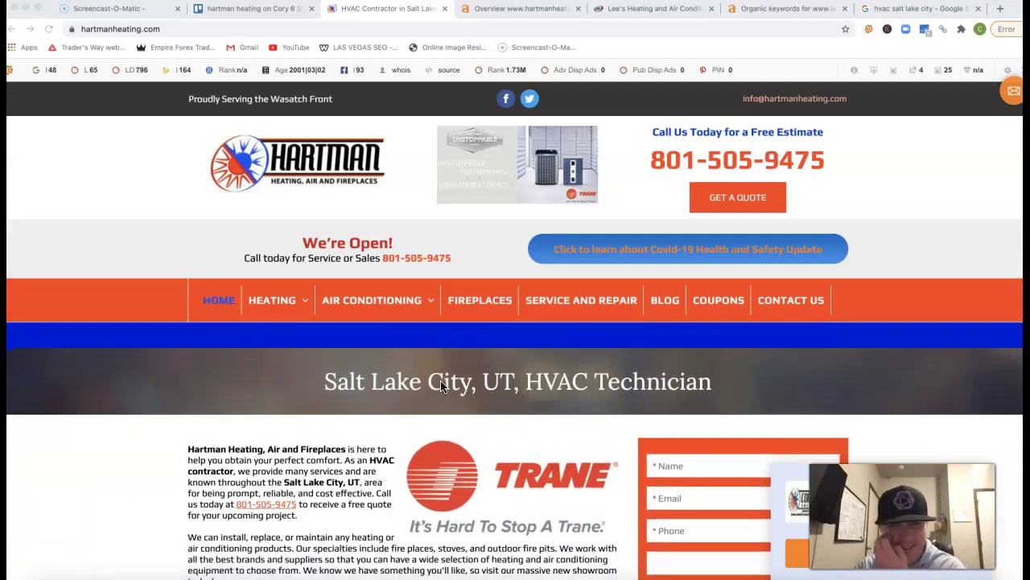
pyautogui.scroll(-2, 452, 387)
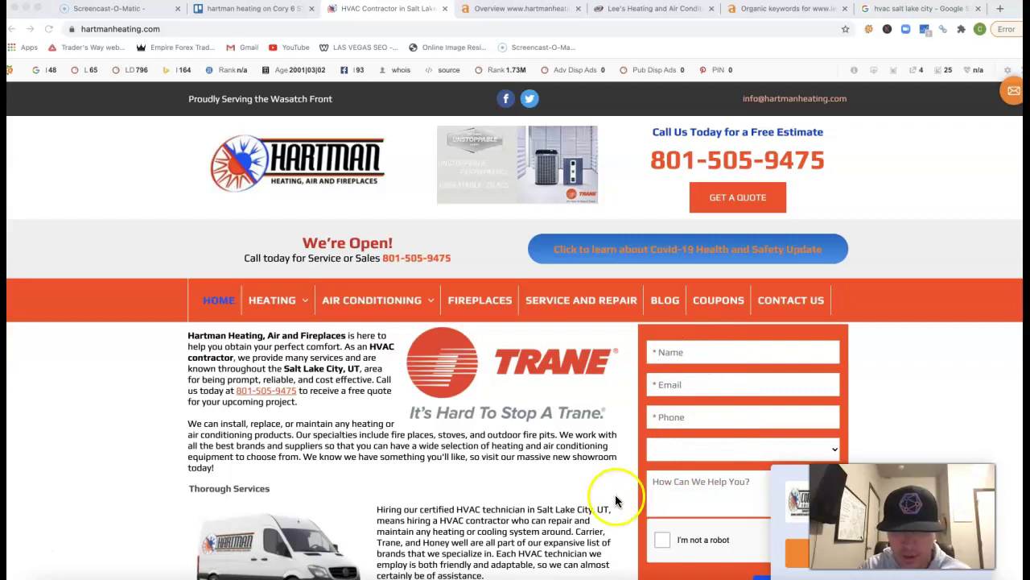
pyautogui.scroll(-10, 503, 441)
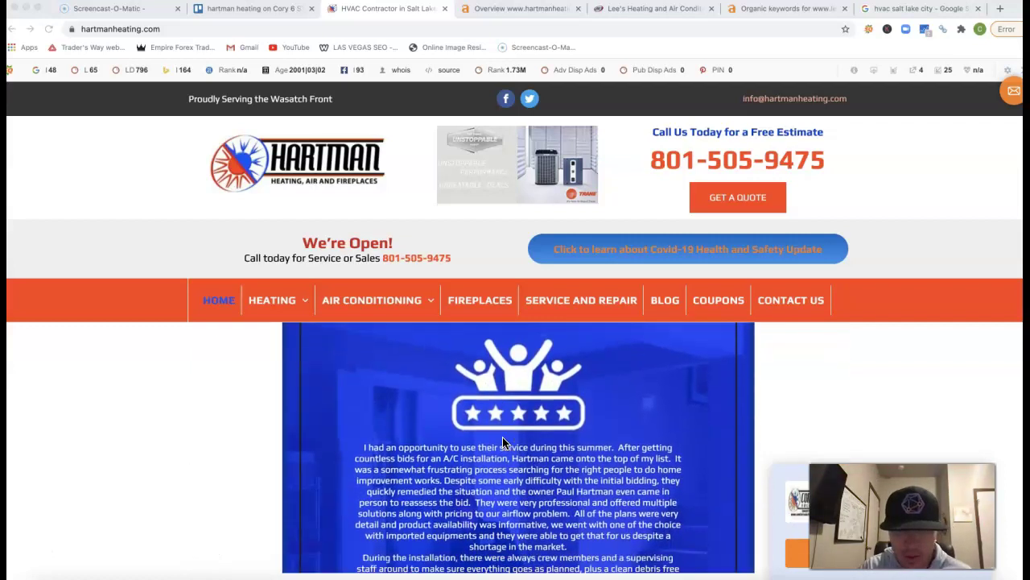
pyautogui.scroll(-8, 502, 441)
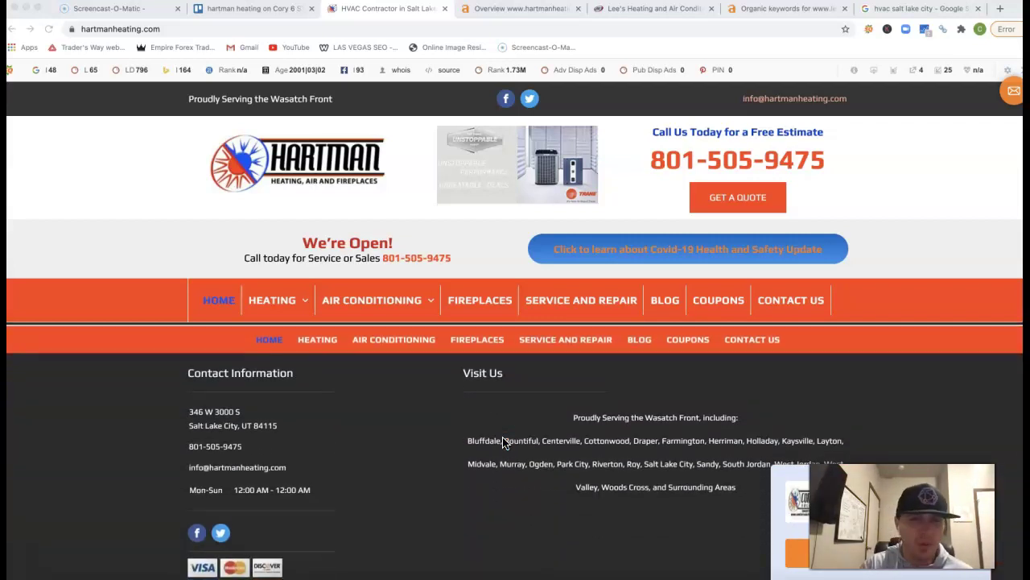
pyautogui.scroll(8, 505, 442)
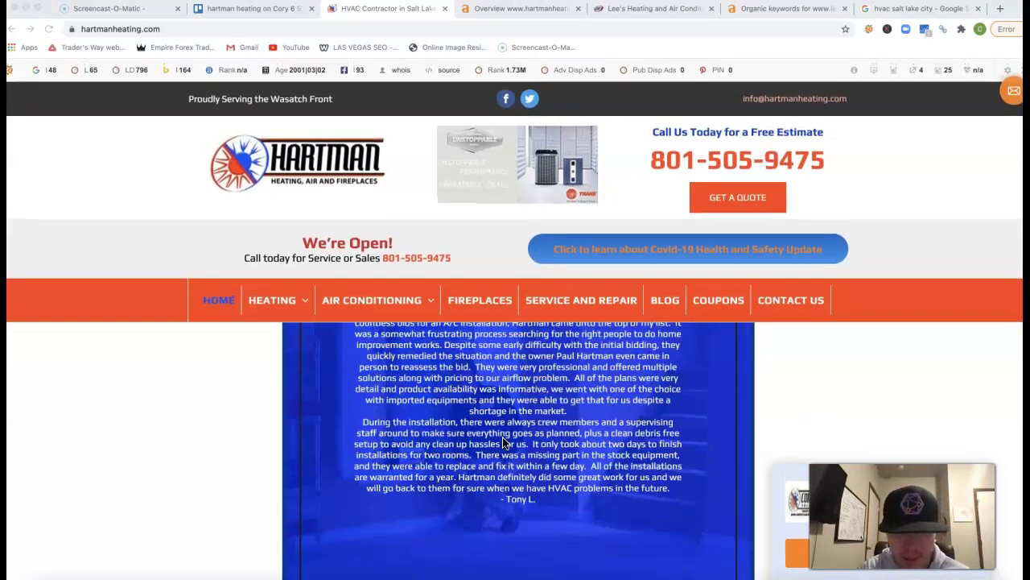
pyautogui.scroll(6, 502, 441)
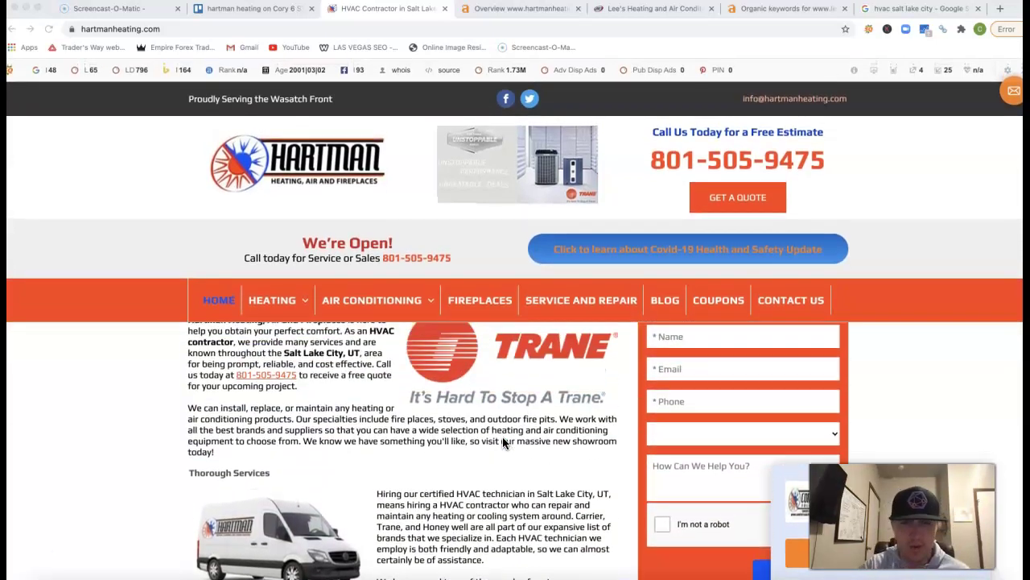
pyautogui.scroll(3, 503, 442)
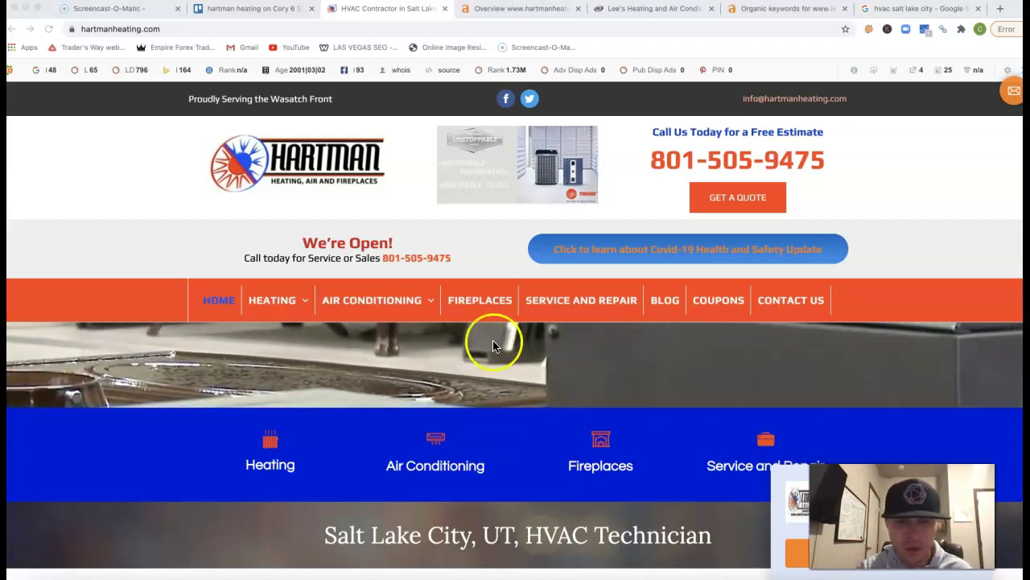
pyautogui.scroll(-3, 493, 340)
pyautogui.scroll(-5, 493, 344)
# Step: Start saving the van image, then cancel the save
pyautogui.rightClick(292, 346)
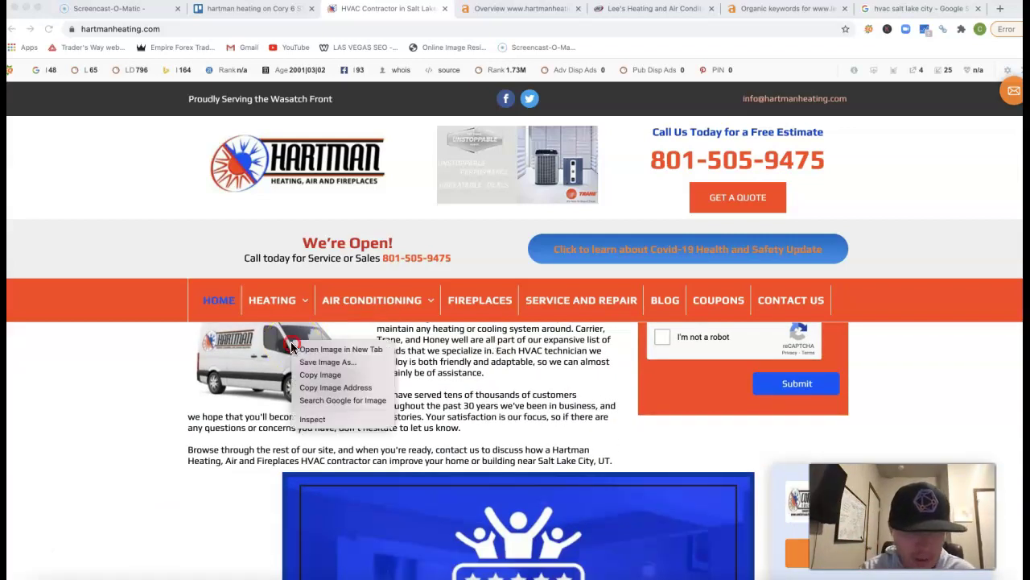
pyautogui.click(331, 363)
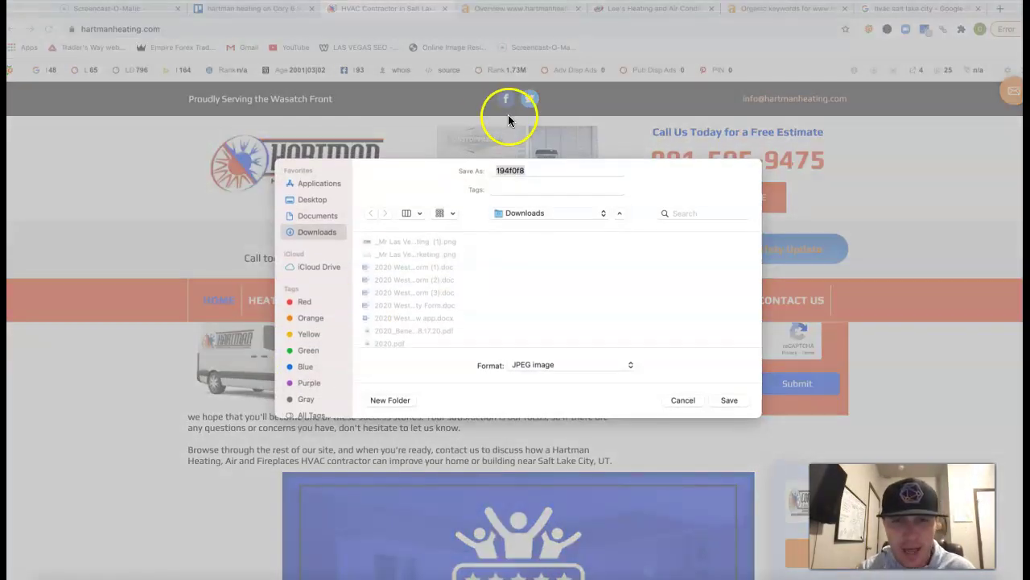
pyautogui.click(684, 401)
pyautogui.scroll(10, 614, 436)
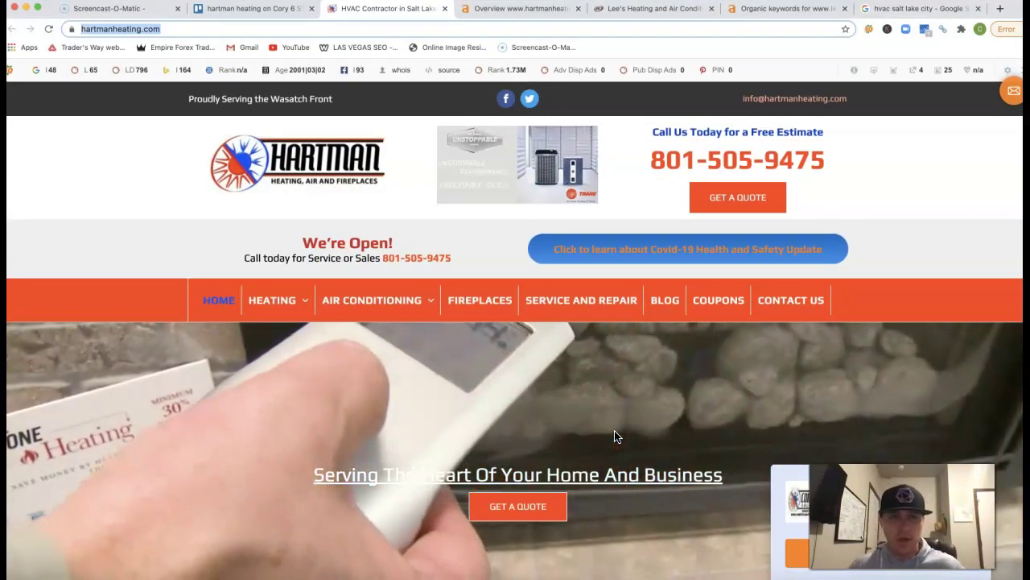
# Step: Return to the 'hvac salt lake city' Google results and inspect the sponsored HVAC ad cards
pyautogui.click(913, 9)
pyautogui.scroll(10, 202, 255)
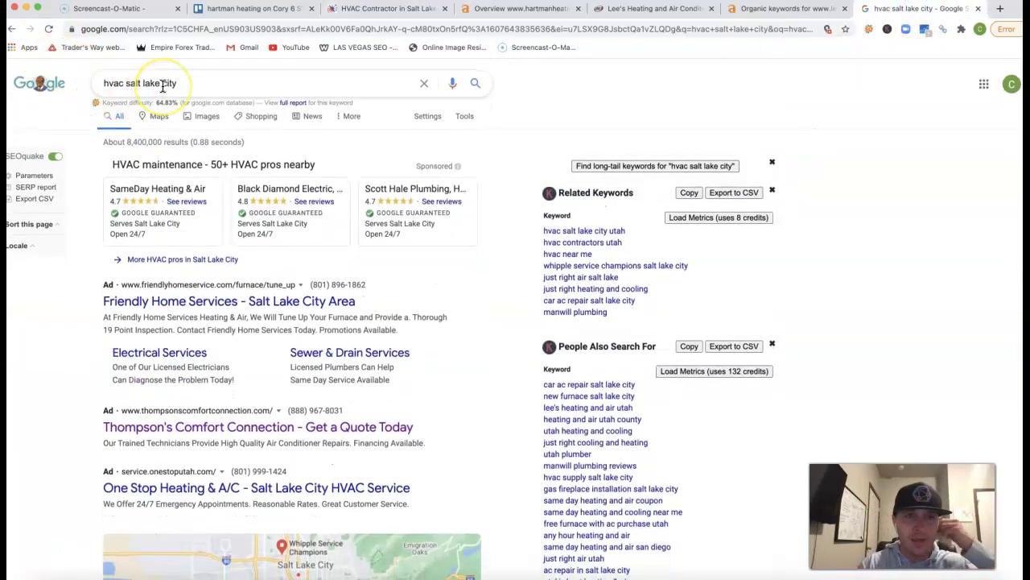
pyautogui.moveTo(256, 239)
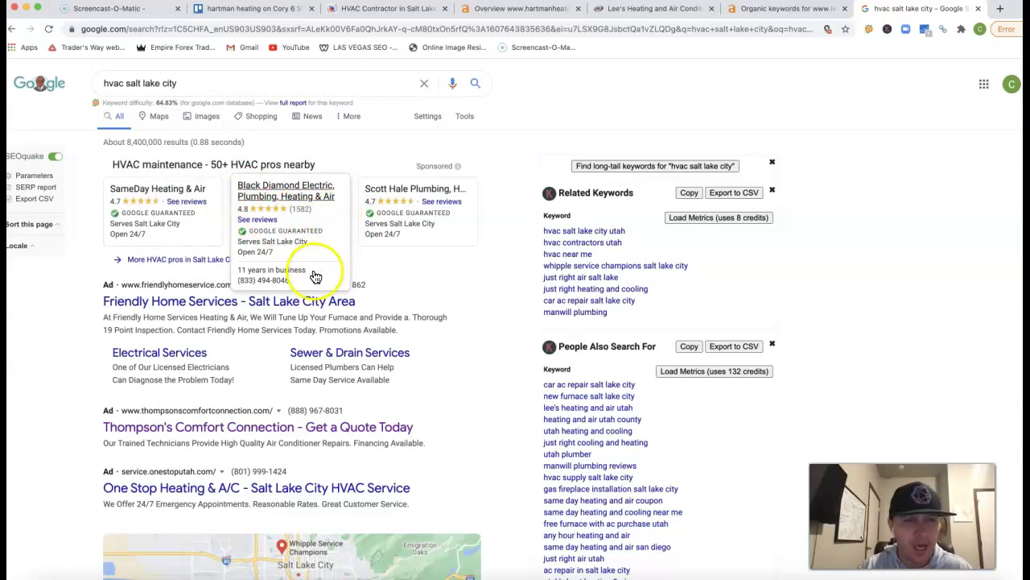
pyautogui.moveTo(373, 235)
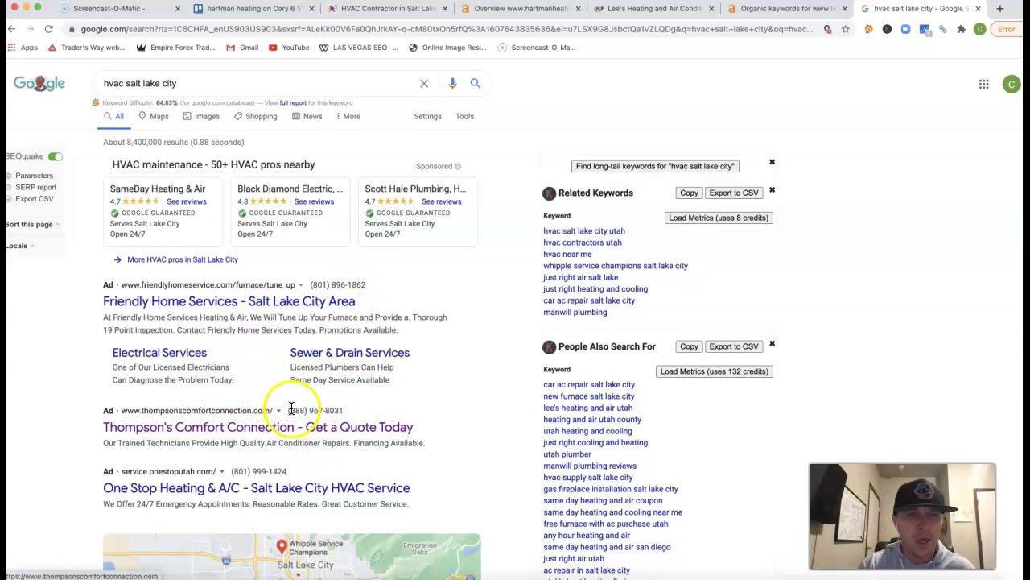
pyautogui.moveTo(406, 234)
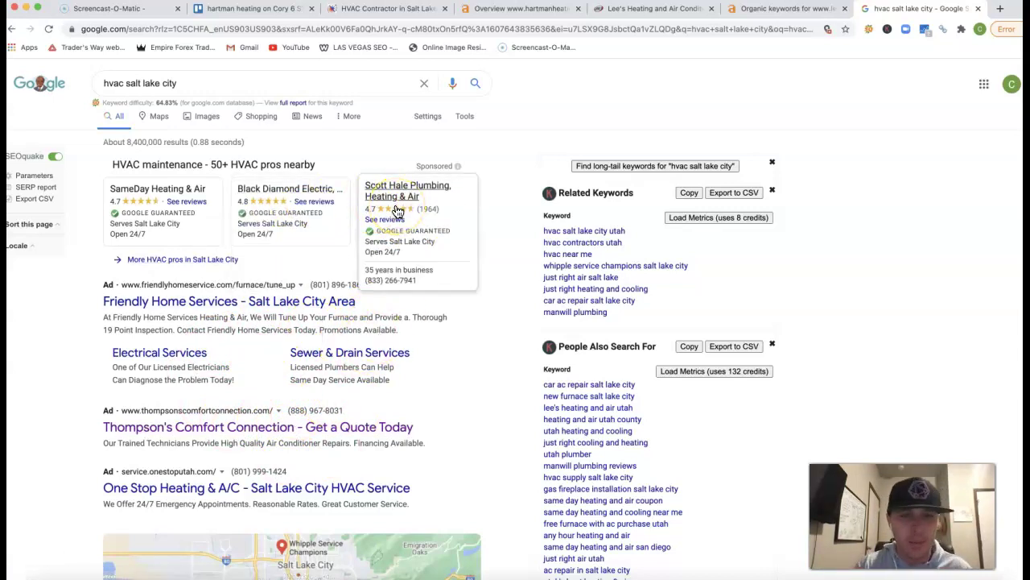
pyautogui.scroll(-2, 398, 223)
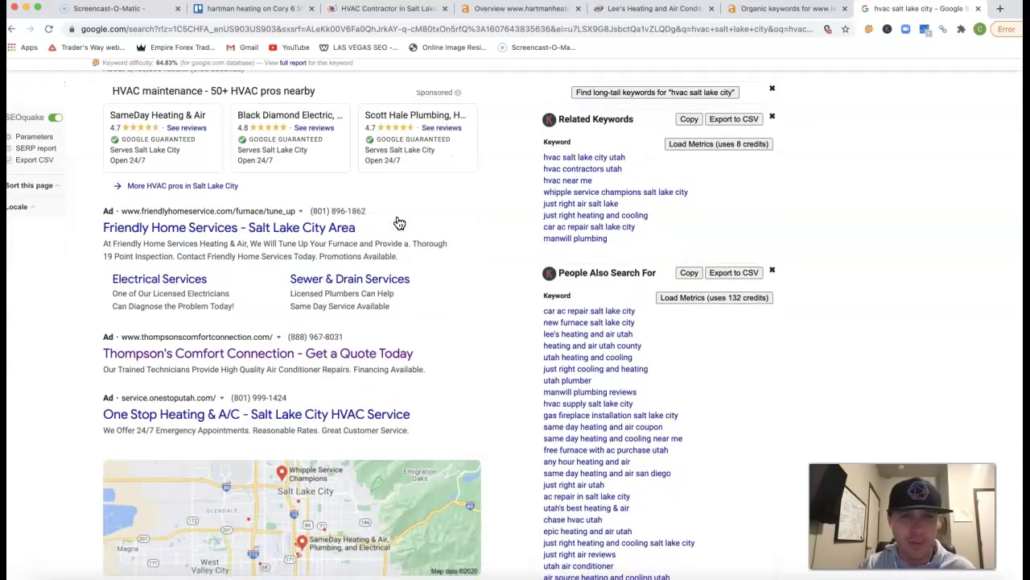
pyautogui.scroll(-5, 399, 223)
pyautogui.scroll(-3, 398, 223)
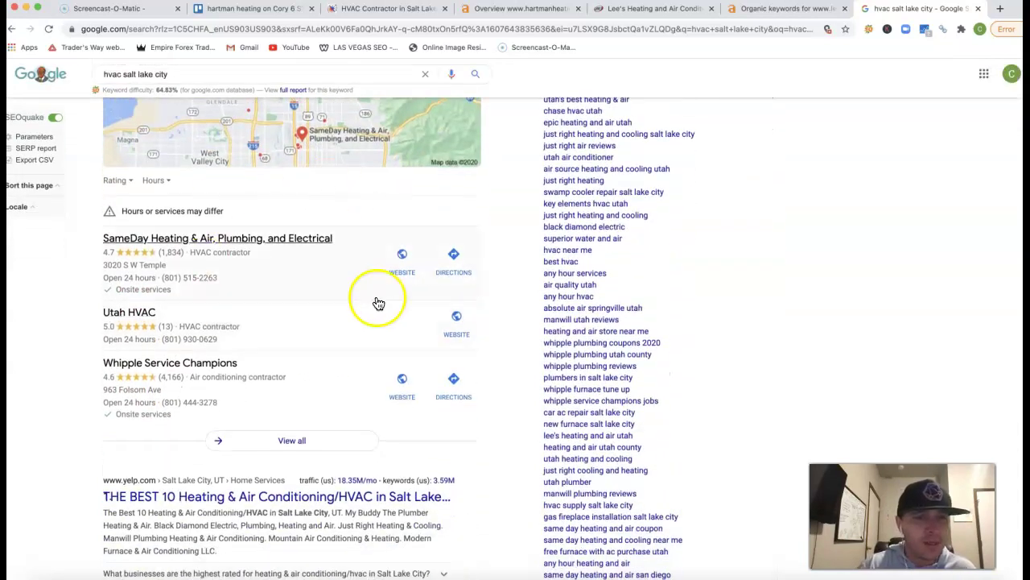
pyautogui.scroll(1, 258, 260)
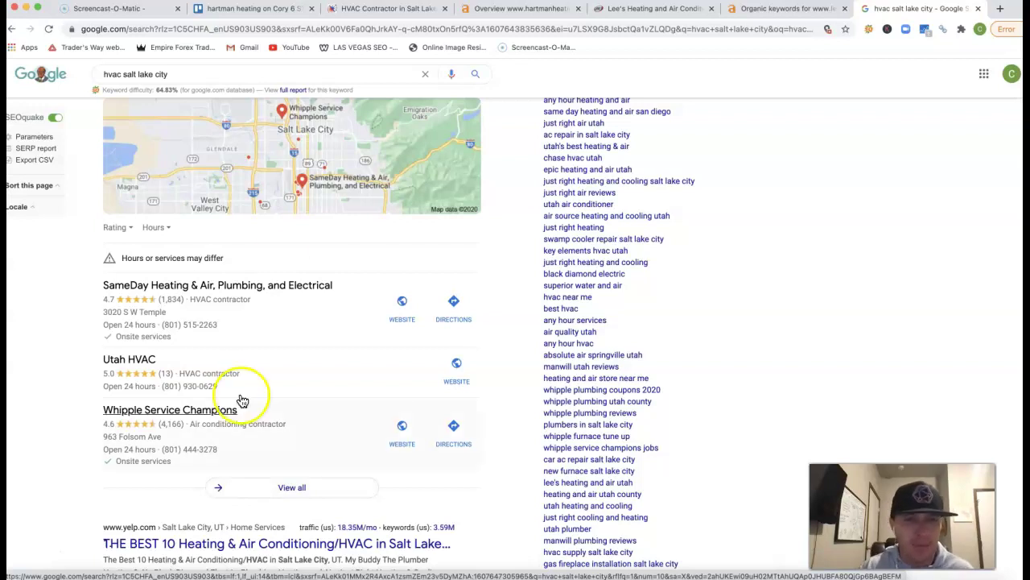
pyautogui.scroll(-5, 328, 311)
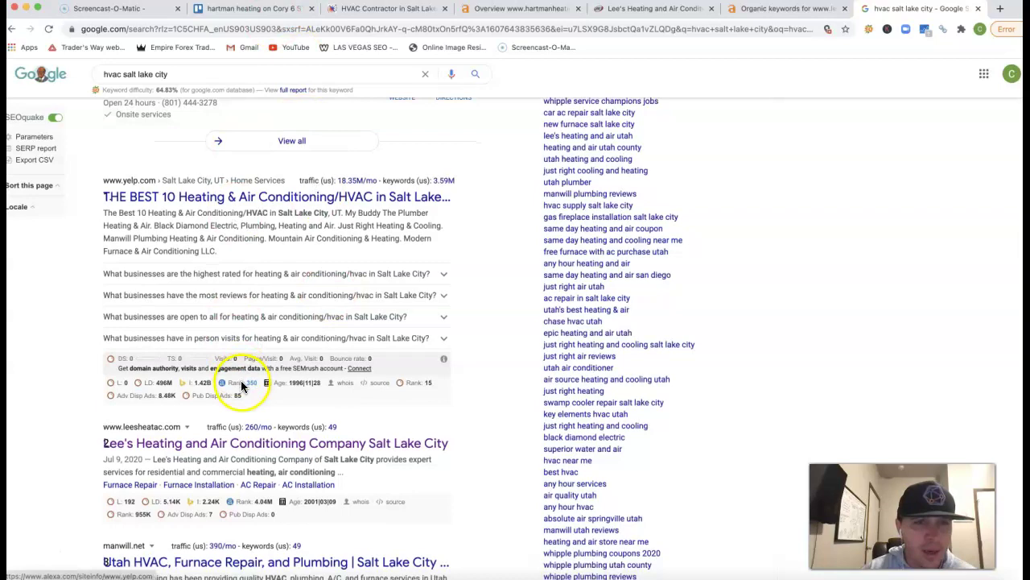
pyautogui.scroll(-2, 241, 387)
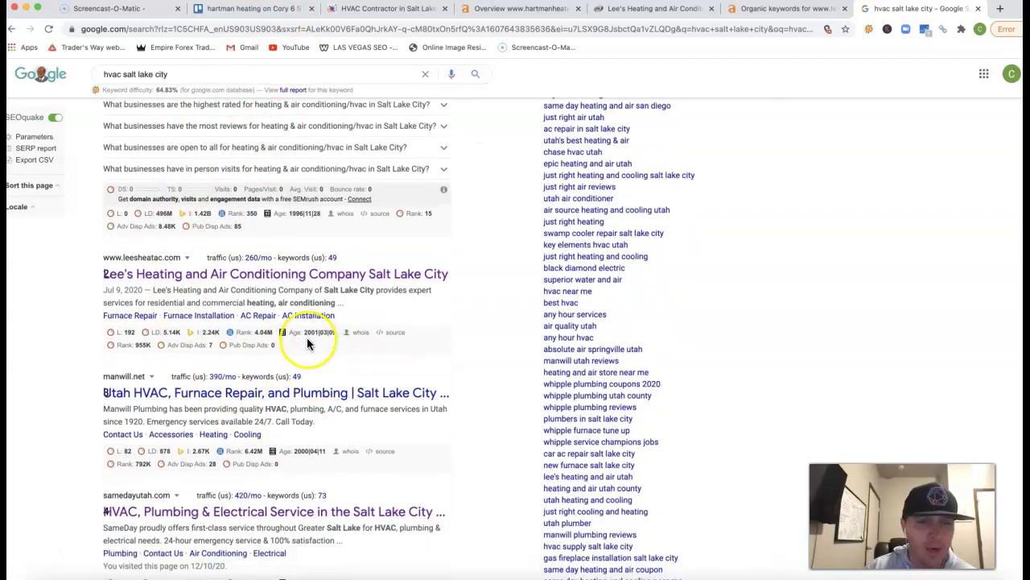
pyautogui.scroll(2, 307, 340)
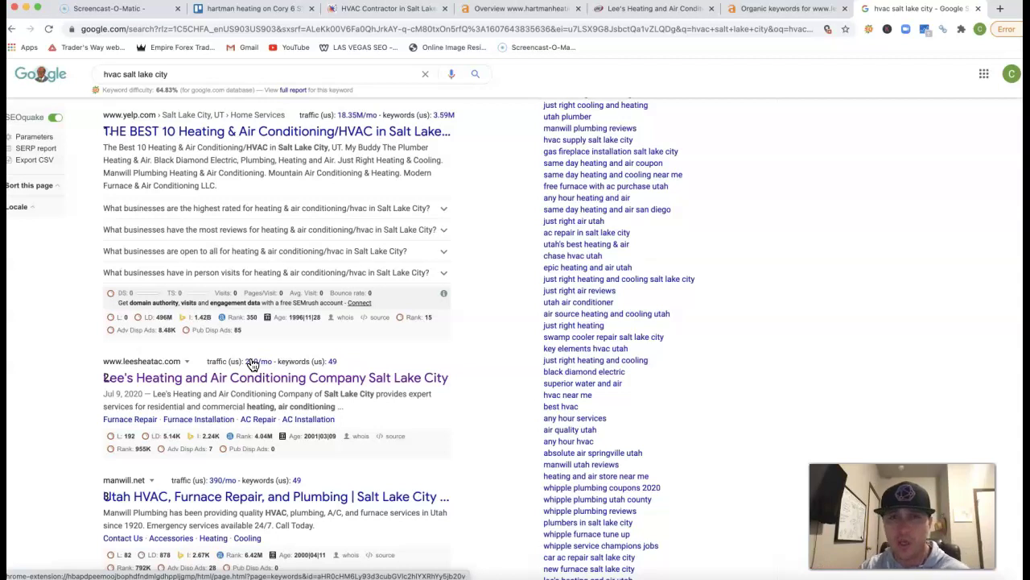
# Step: Go from Hartman's homepage to its Ahrefs overview and open the 1.4K organic keywords report
pyautogui.click(383, 10)
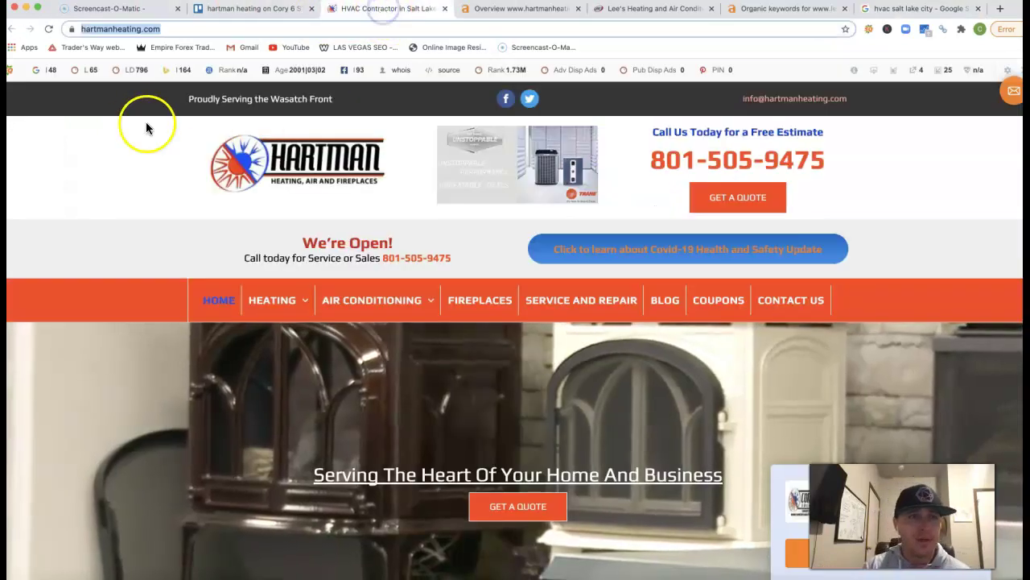
pyautogui.click(511, 9)
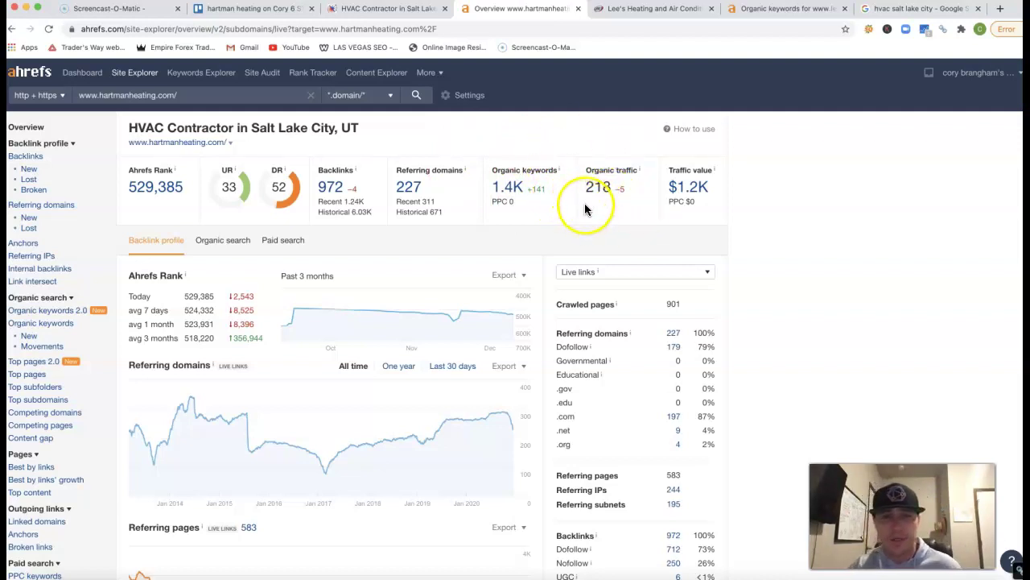
pyautogui.click(507, 188)
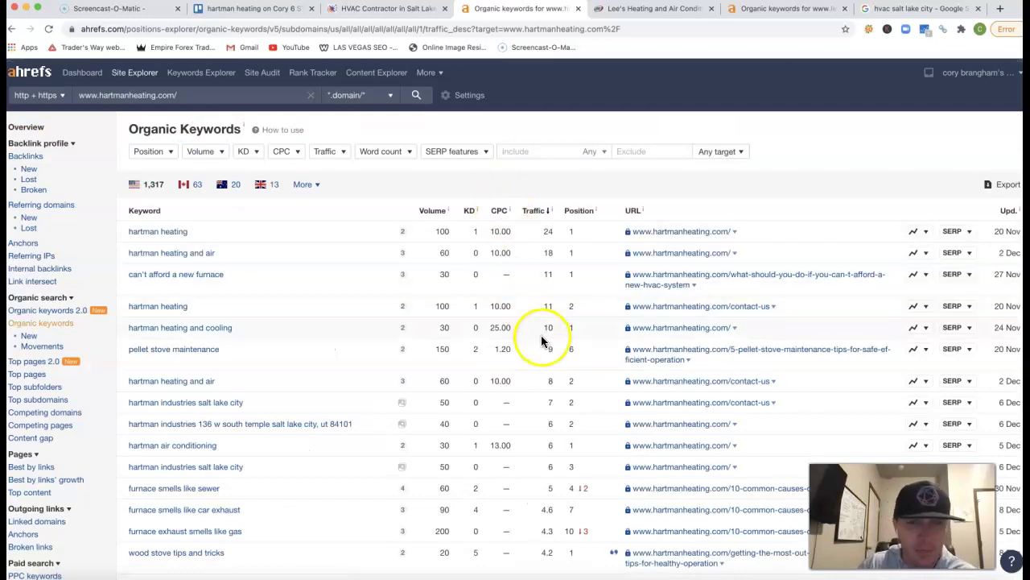
# Step: Scroll through page 1 of Hartman Heating's organic keywords table
pyautogui.scroll(-10, 541, 342)
pyautogui.scroll(-10, 541, 342)
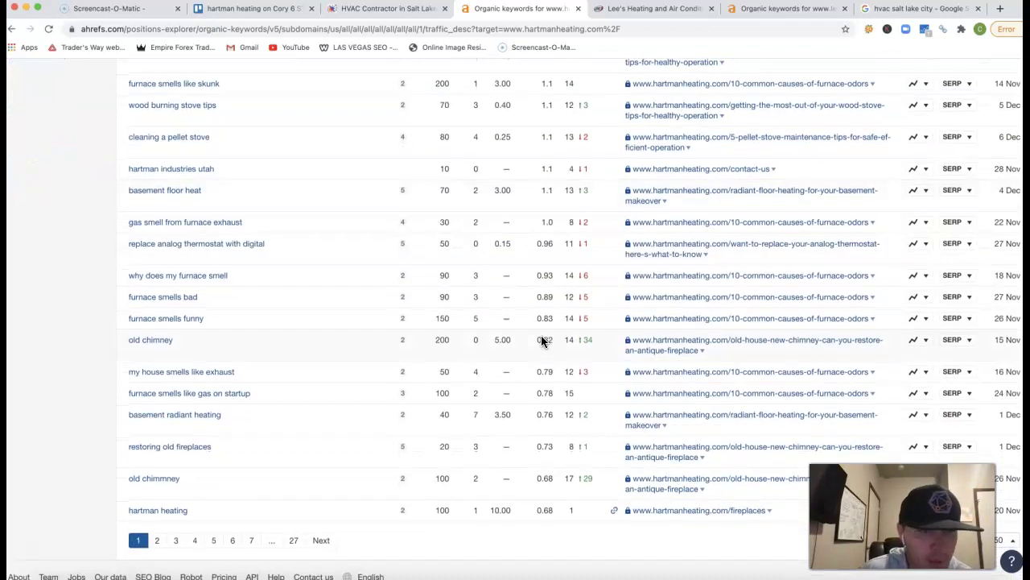
pyautogui.scroll(20, 405, 316)
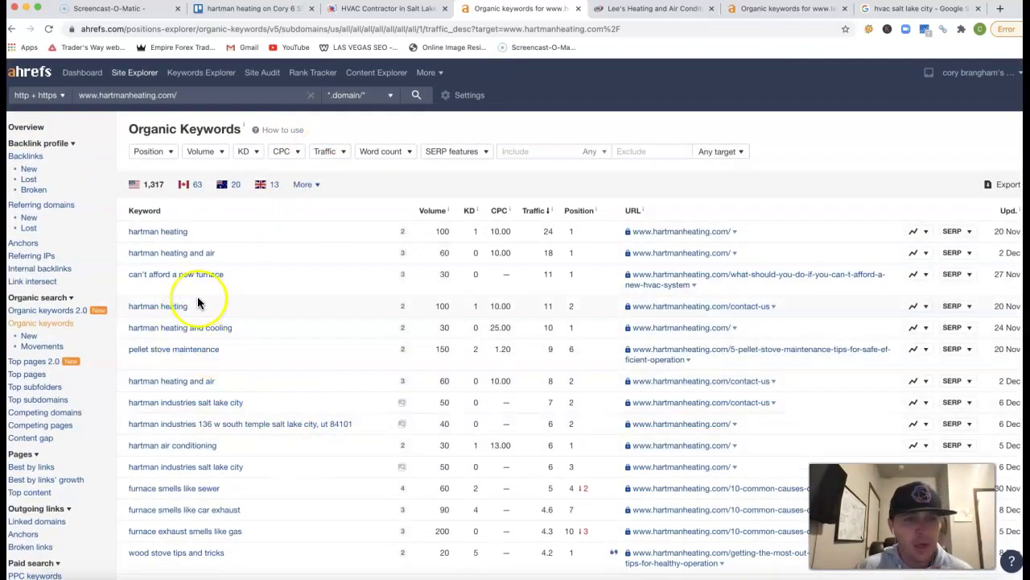
pyautogui.scroll(-5, 255, 338)
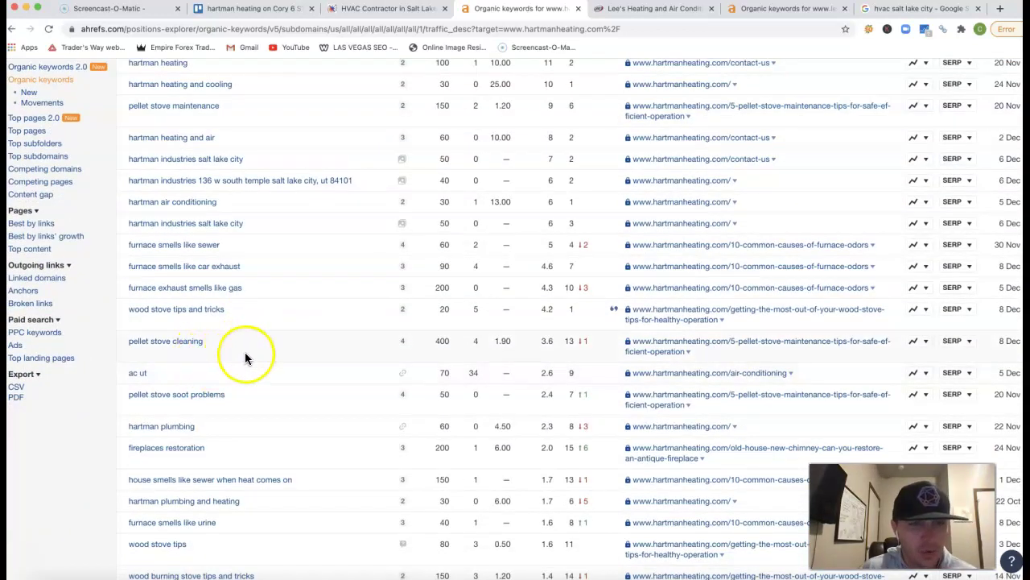
pyautogui.scroll(-3, 252, 455)
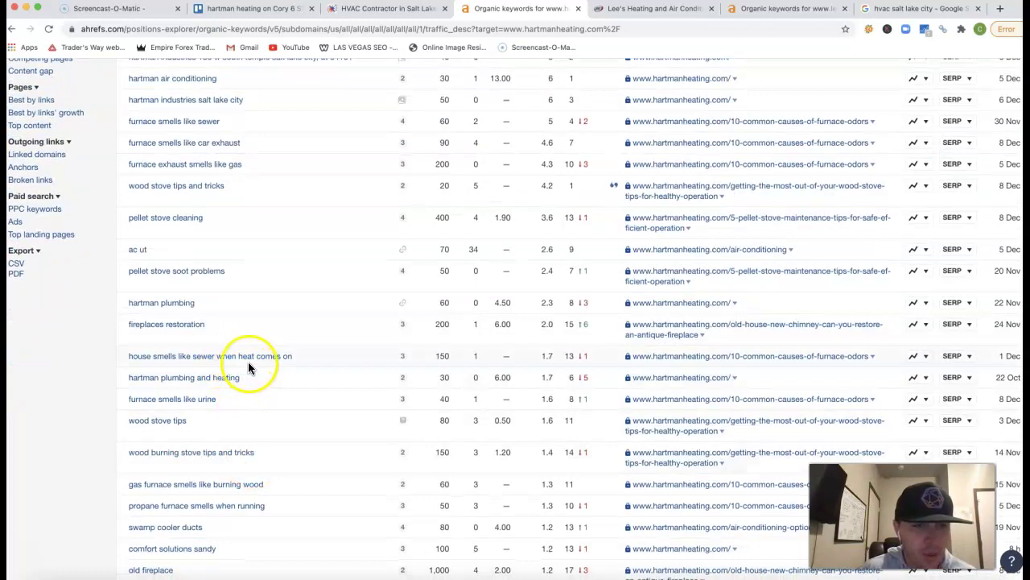
pyautogui.scroll(-3, 252, 435)
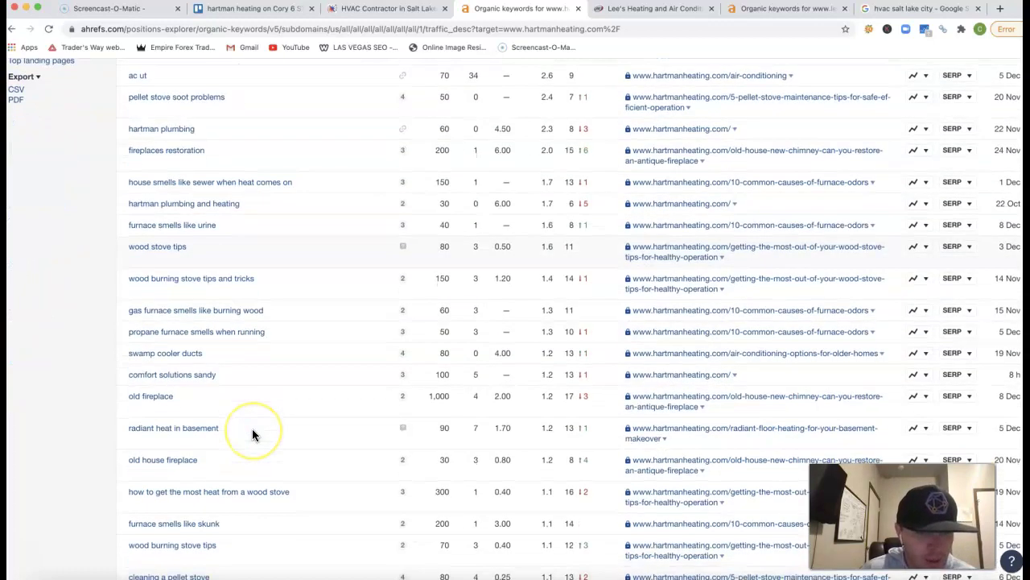
pyautogui.scroll(-3, 229, 414)
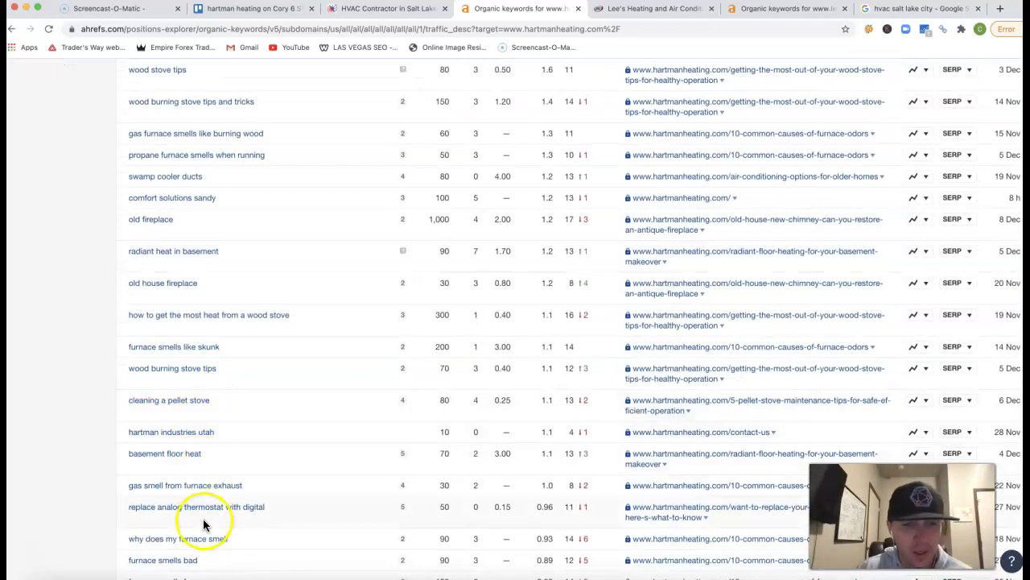
pyautogui.scroll(-3, 203, 525)
pyautogui.scroll(-2, 190, 468)
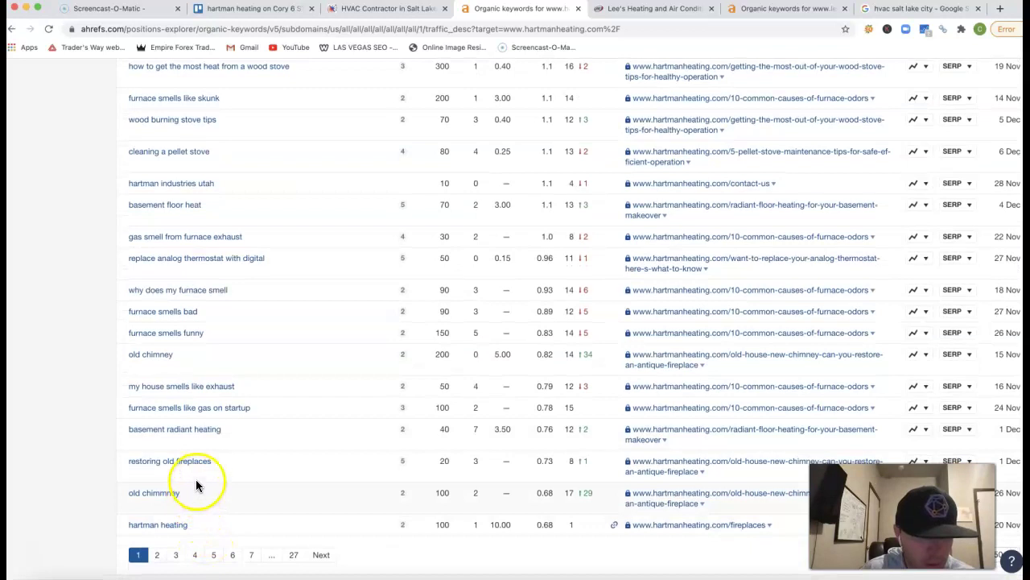
# Step: Review page 2 of Hartman's keywords, then bring up Lee's Heating website
pyautogui.click(157, 554)
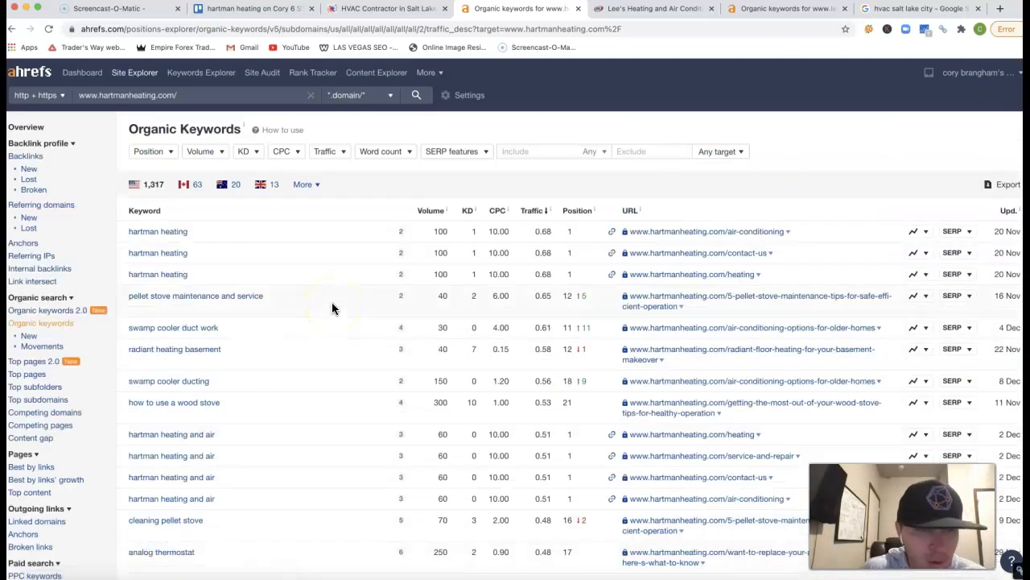
pyautogui.scroll(-10, 332, 307)
pyautogui.scroll(-5, 332, 307)
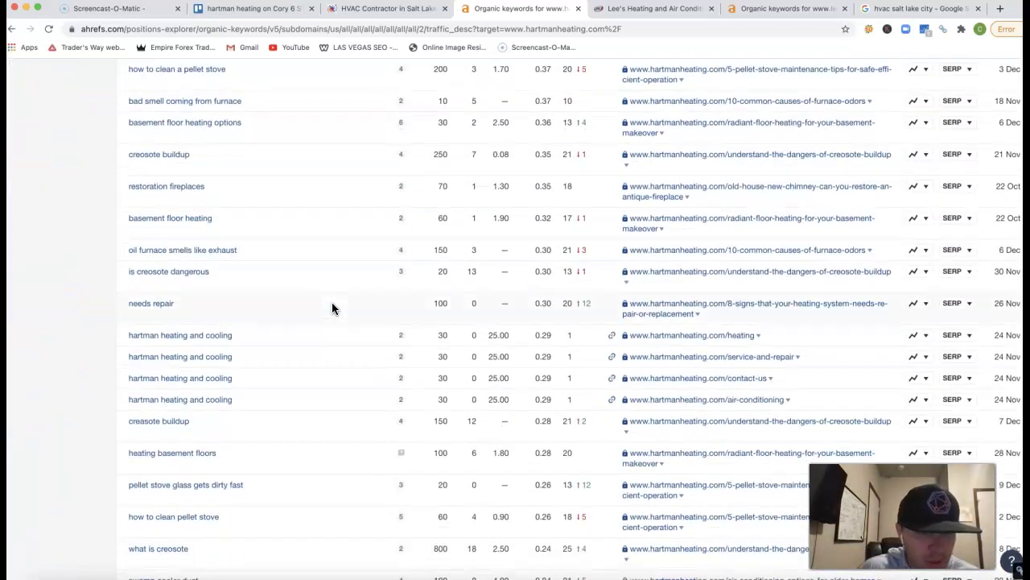
pyautogui.scroll(2, 332, 306)
pyautogui.scroll(3, 331, 308)
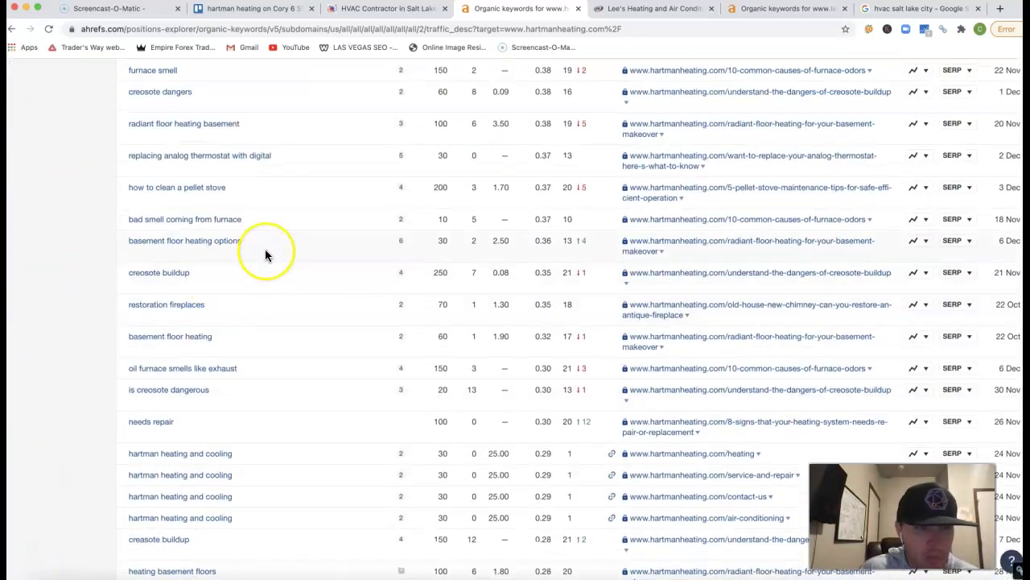
pyautogui.scroll(1, 265, 248)
pyautogui.scroll(4, 258, 228)
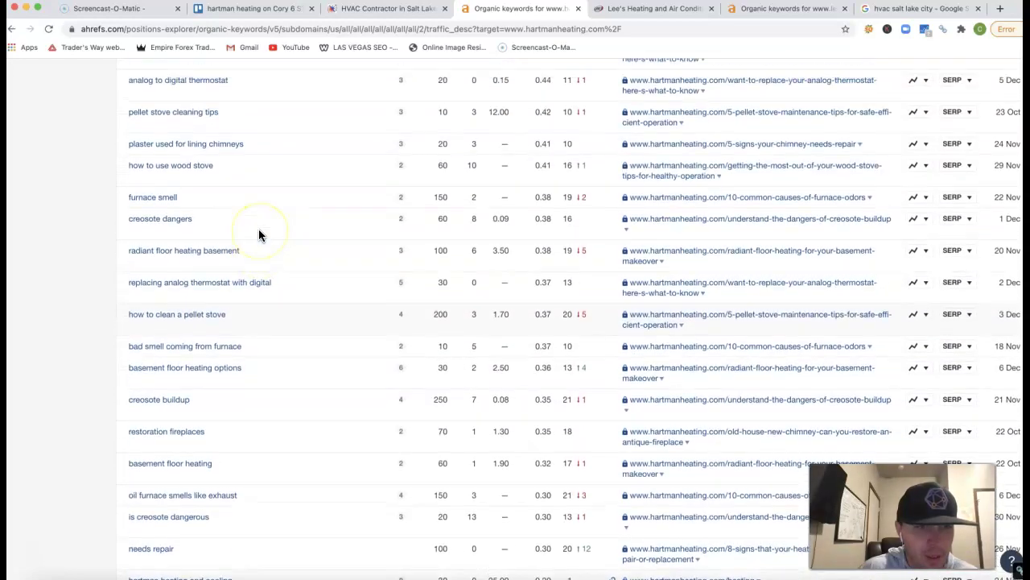
pyautogui.scroll(10, 259, 234)
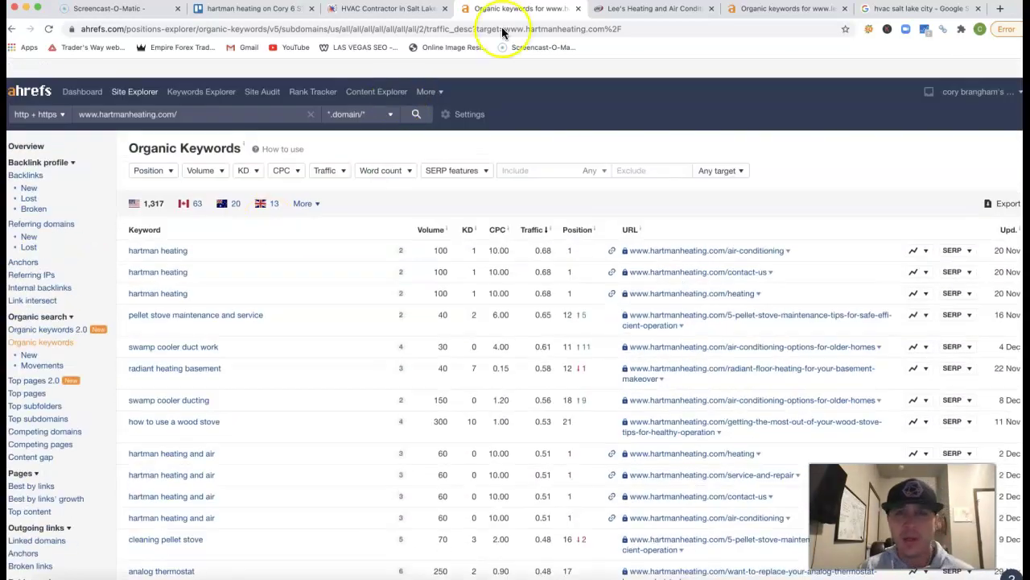
pyautogui.click(647, 8)
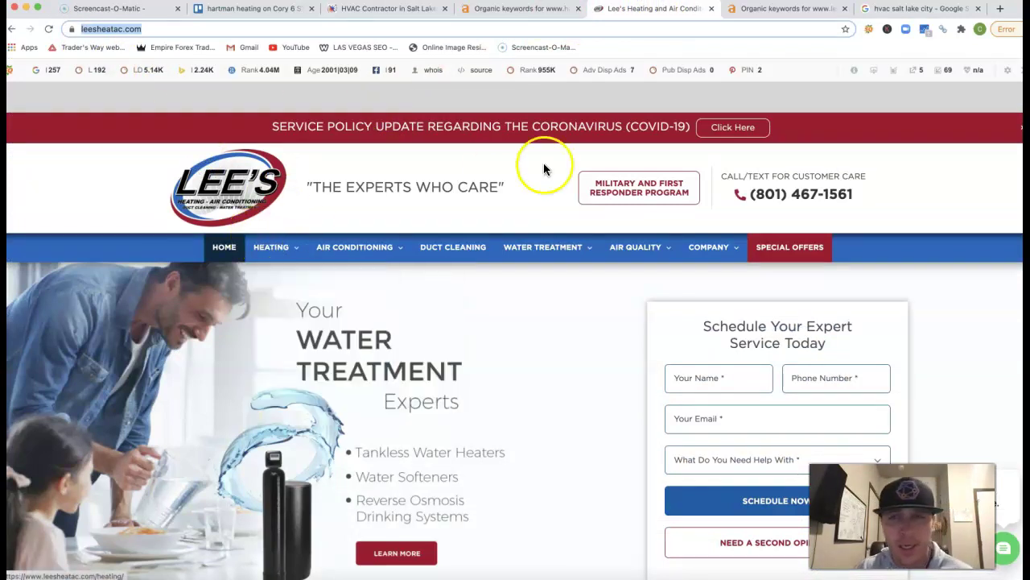
# Step: View the leesheatac.com overview in Ahrefs, then open its 925 organic keywords report
pyautogui.click(767, 12)
pyautogui.scroll(3, 180, 193)
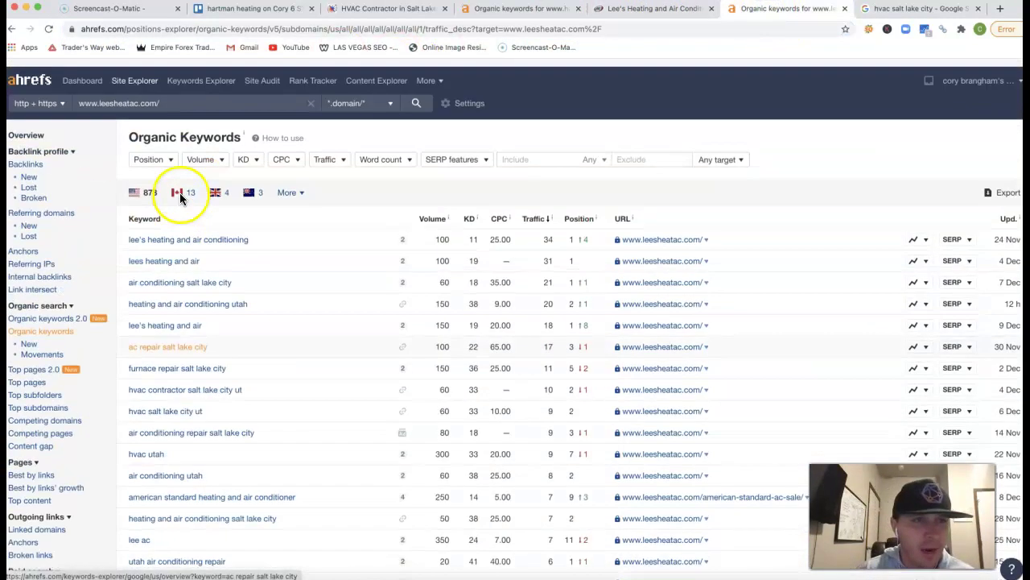
pyautogui.click(38, 129)
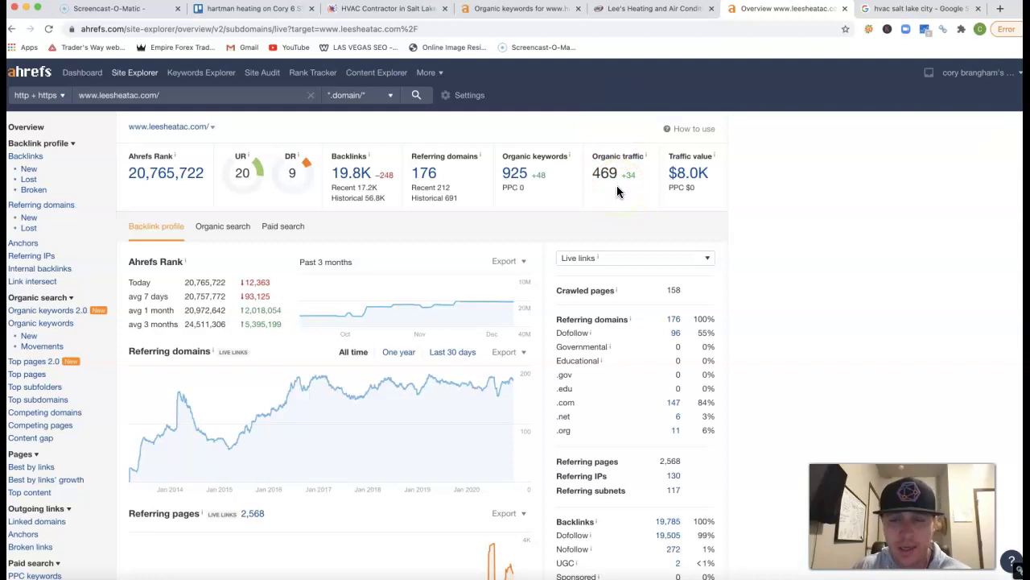
pyautogui.click(515, 174)
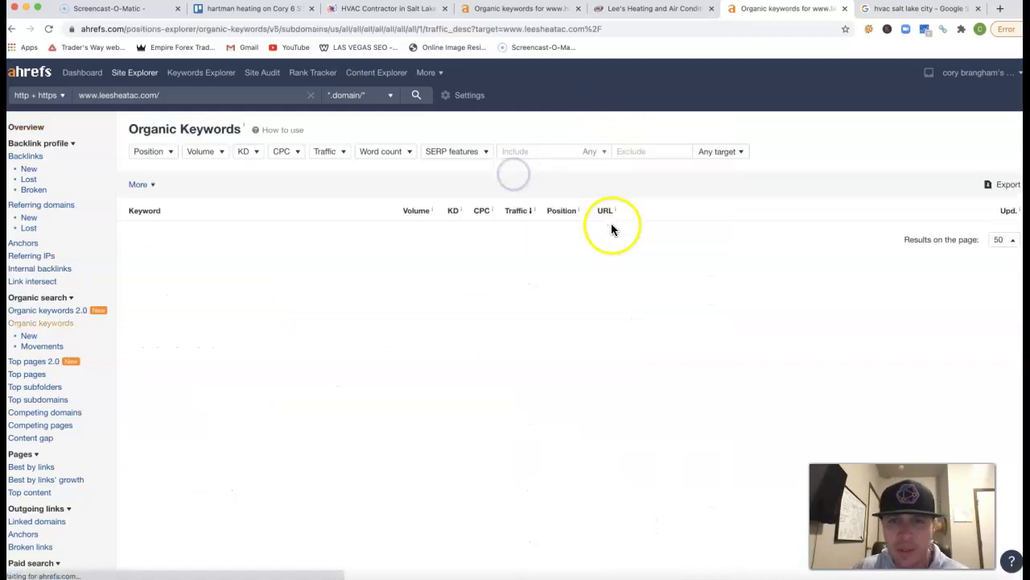
pyautogui.scroll(-5, 534, 292)
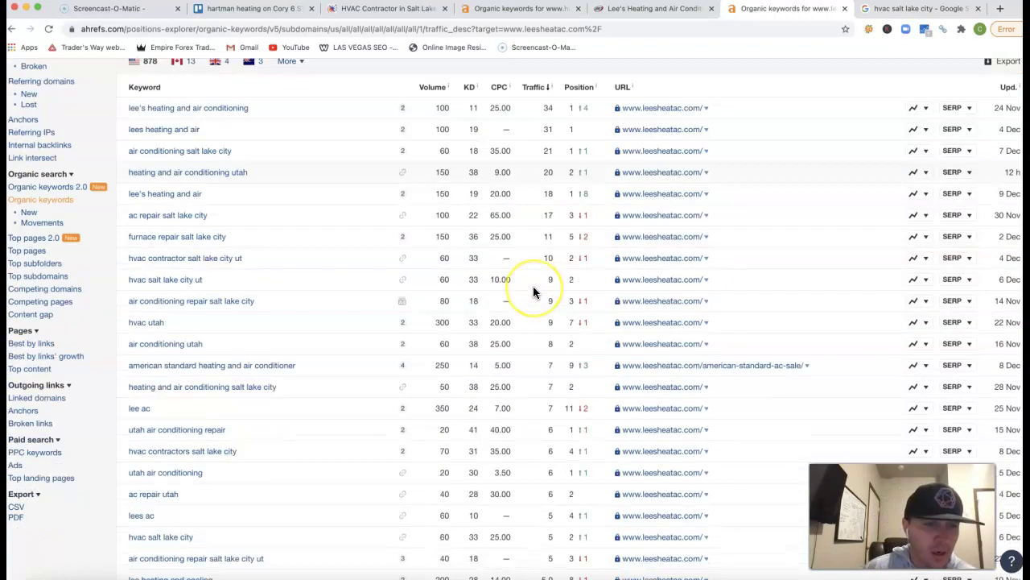
pyautogui.scroll(-1, 534, 292)
pyautogui.scroll(3, 534, 292)
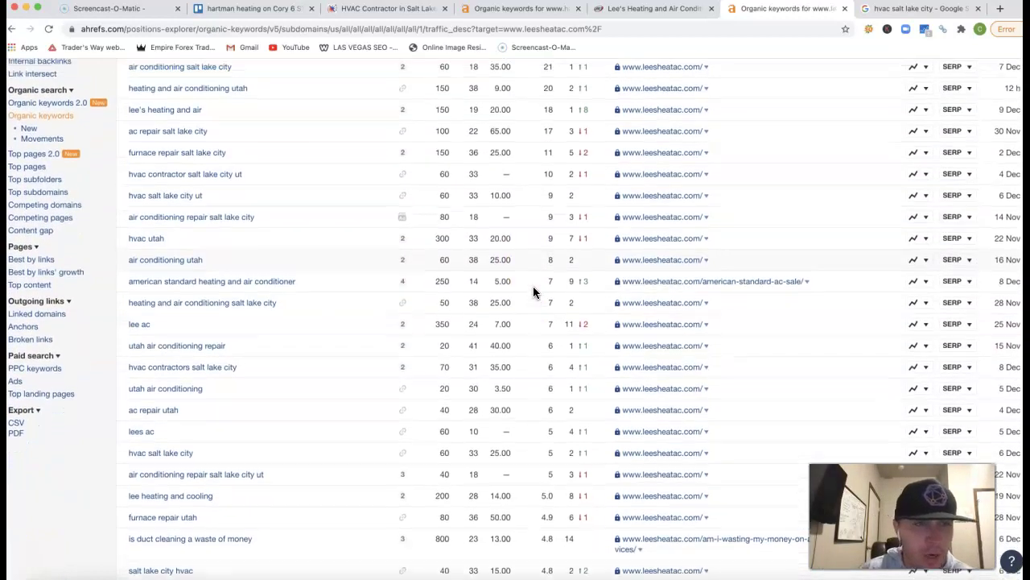